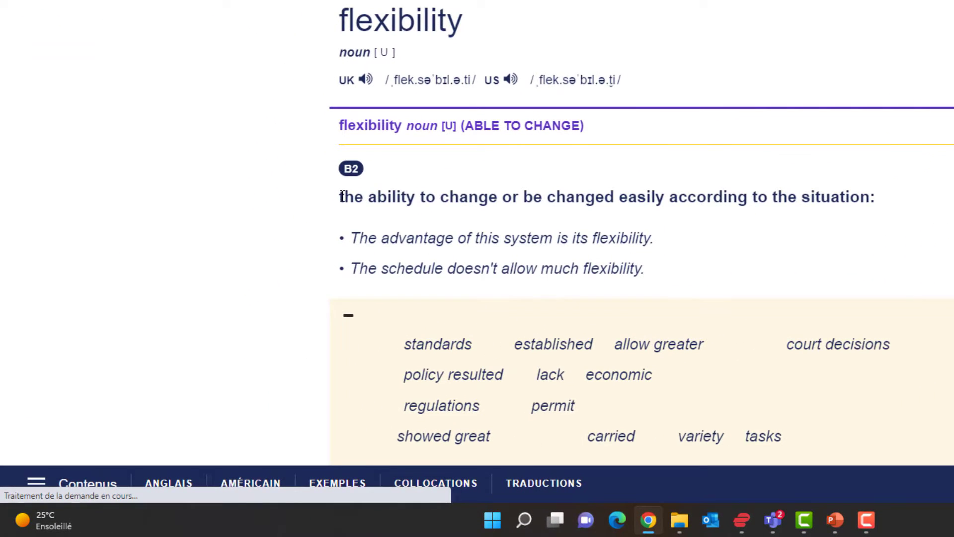
# Highlight the definition of flexibility and the 'ABLE TO CHANGE' sense label
pyautogui.moveTo(239, 297); pyautogui.dragTo(485, 296)
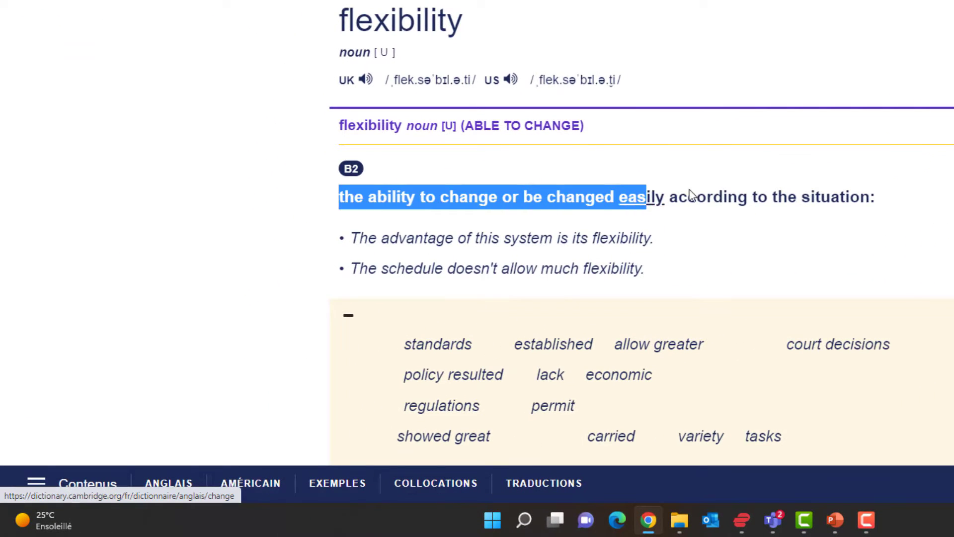
pyautogui.moveTo(690, 194); pyautogui.dragTo(878, 196)
pyautogui.click(470, 122)
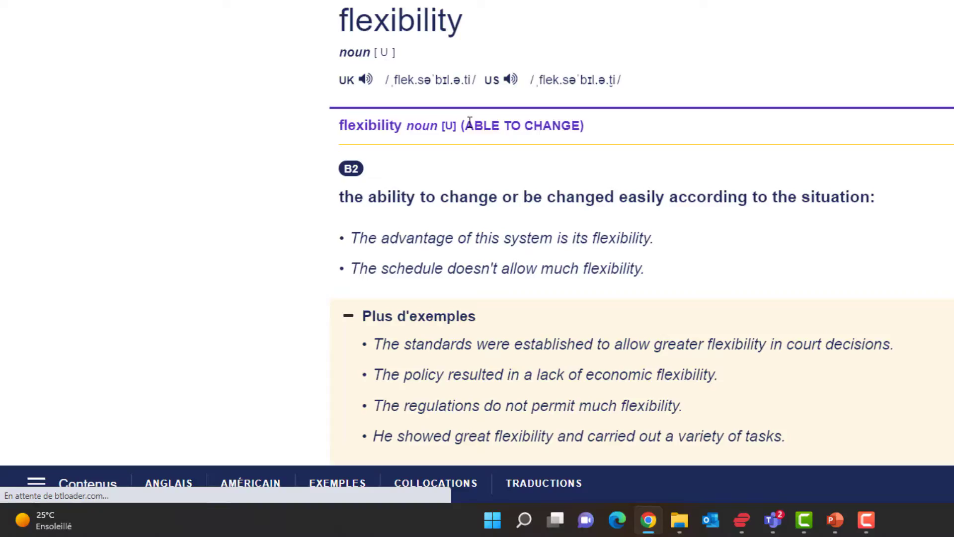
pyautogui.moveTo(470, 122); pyautogui.dragTo(586, 125)
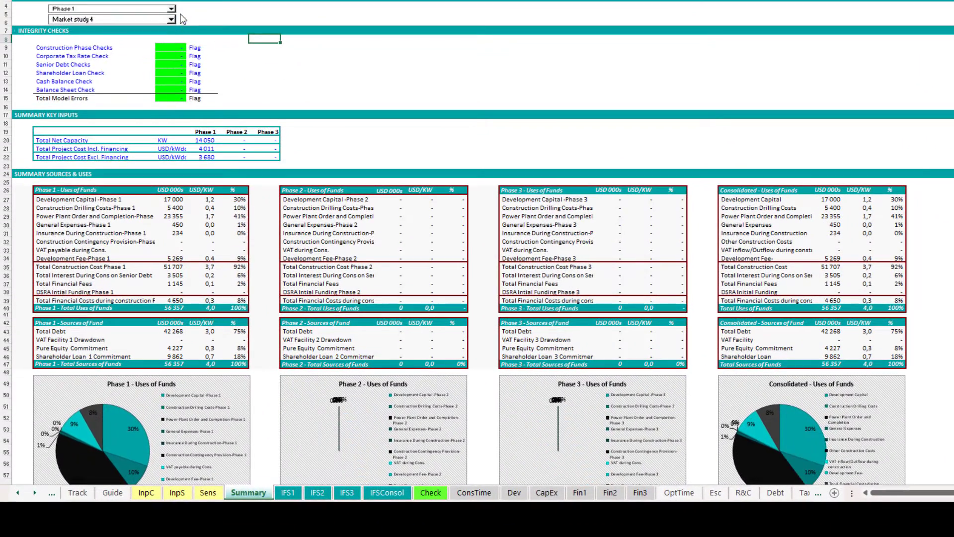
# Show Phase 2, then Phase 3 on the Summary, and turn tariff escalation on
pyautogui.click(182, 16)
pyautogui.click(85, 33)
pyautogui.click(173, 19)
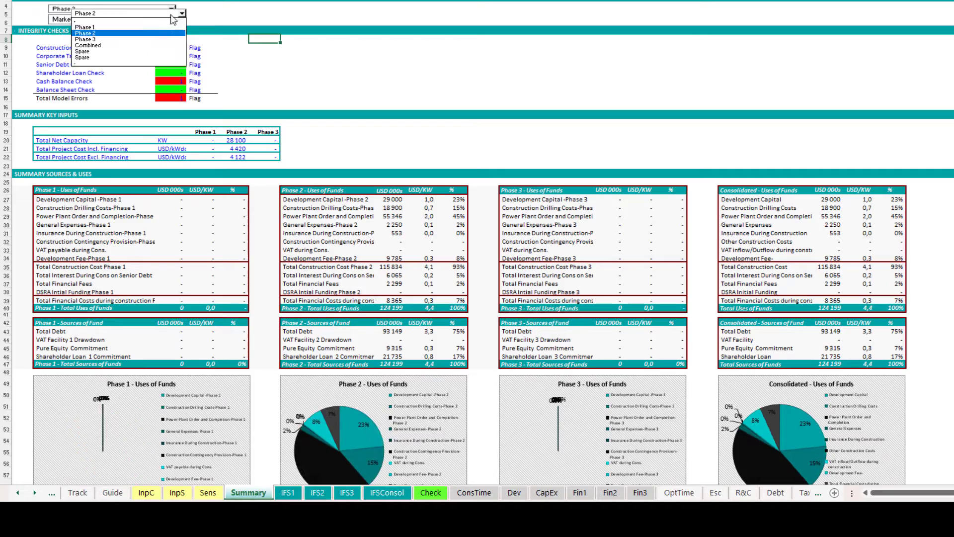
pyautogui.click(84, 39)
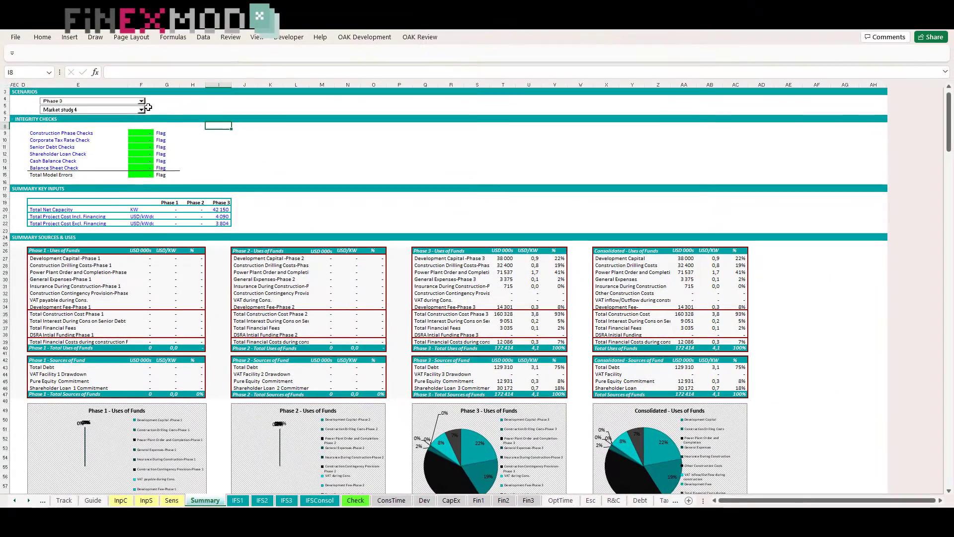
pyautogui.click(182, 13)
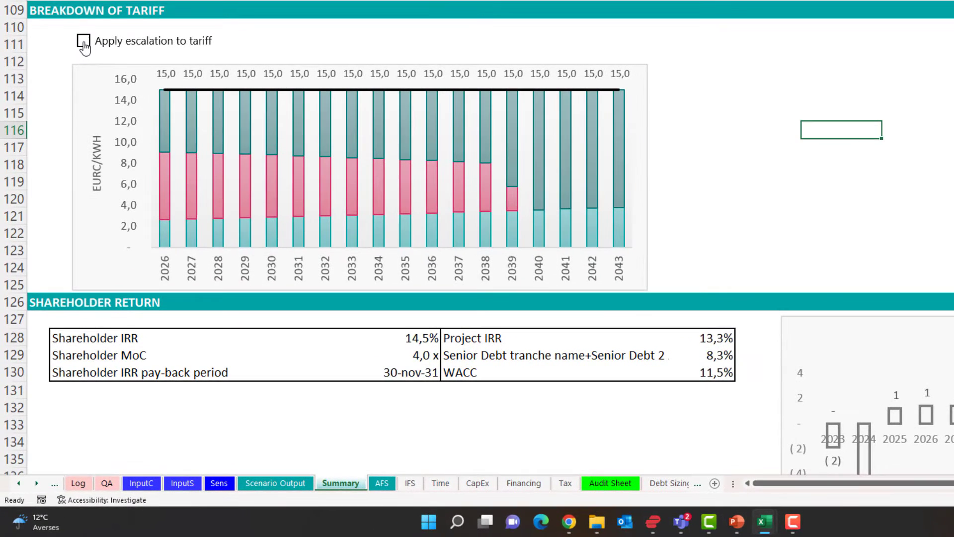
pyautogui.click(83, 41)
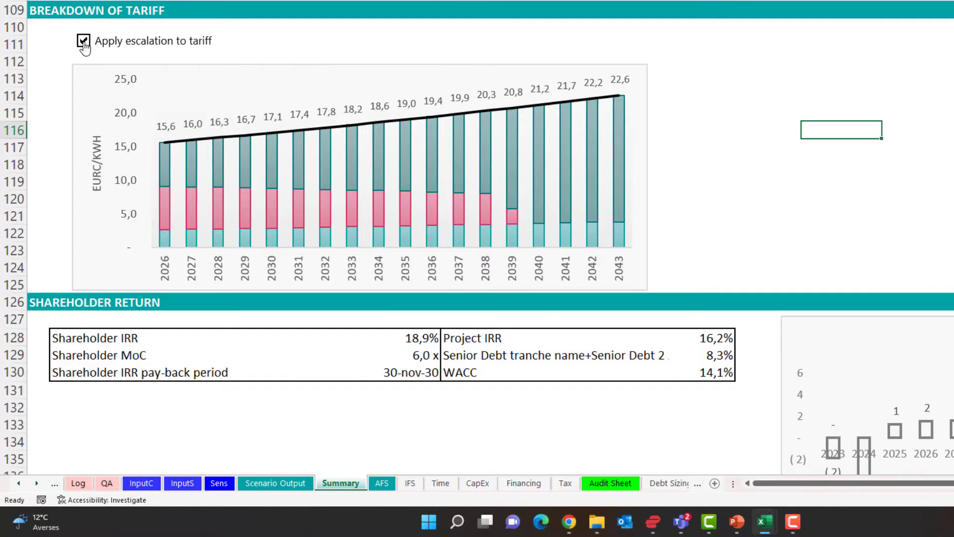
# Turn tariff escalation back off and go to the InputS sheet
pyautogui.click(83, 41)
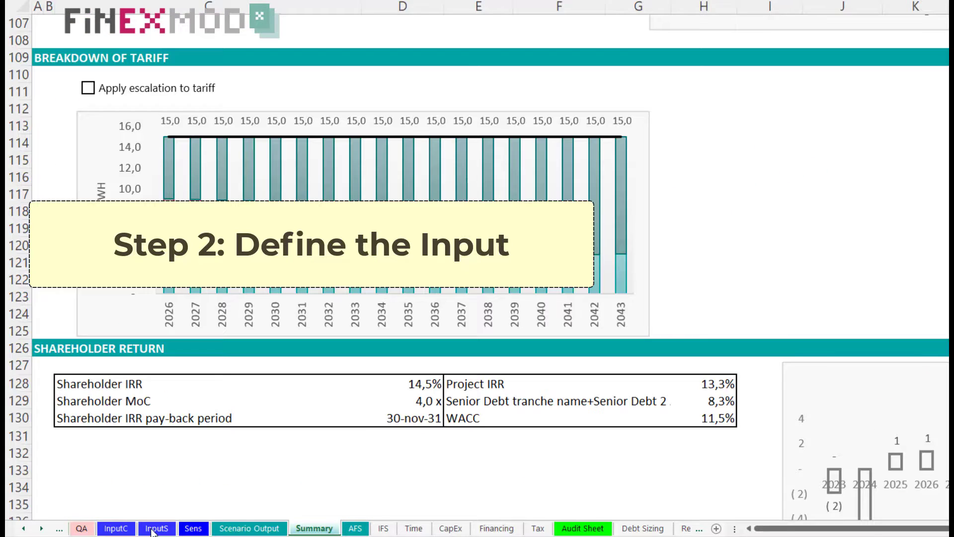
pyautogui.click(175, 449)
pyautogui.click(143, 494)
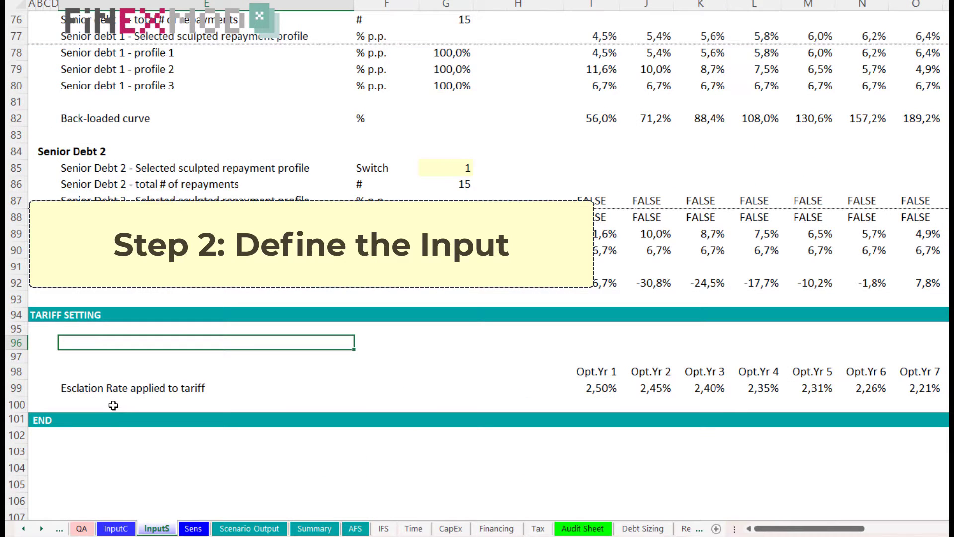
# Label row 96 'Is Tariff Escalated?', not bold, with unit 'Switch'
pyautogui.press('F2')
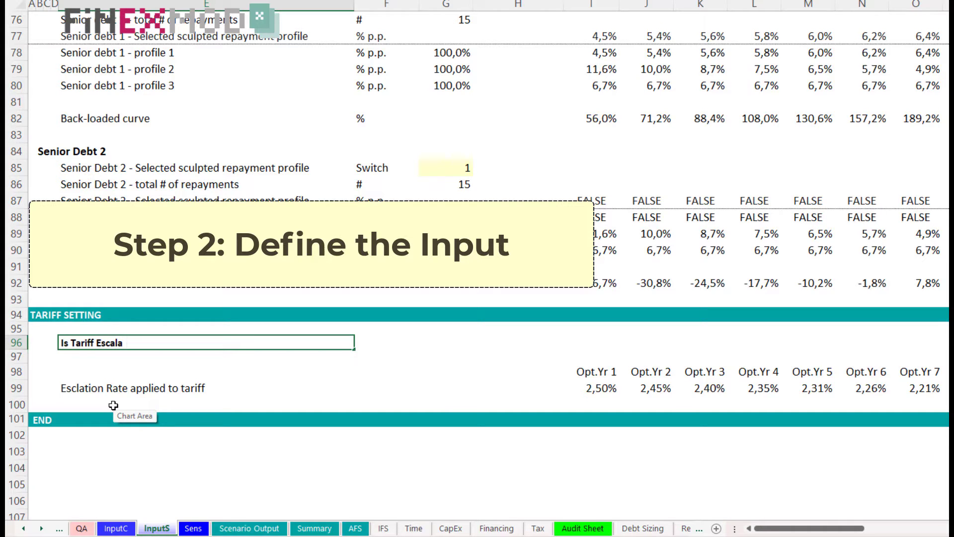
pyautogui.hotkey('ctrl', 'b')
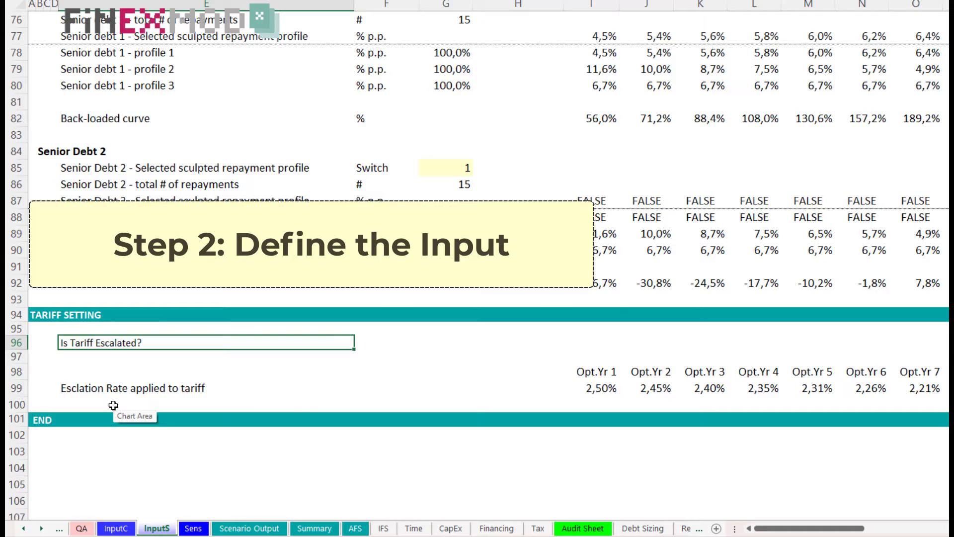
pyautogui.press('Tab')
pyautogui.write('Switch')
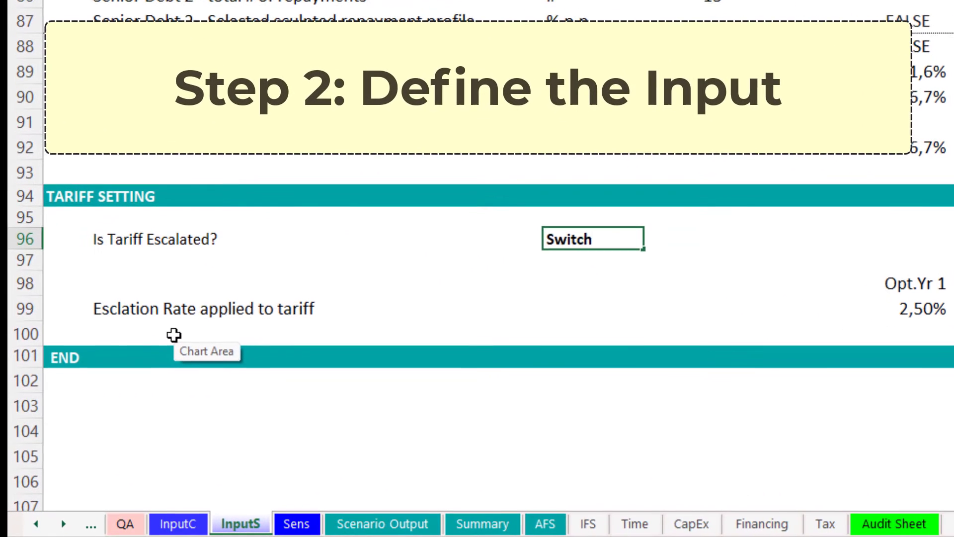
pyautogui.hotkey('shift', 'space')
# Enter TRUE, then FALSE as the switch value in G96
pyautogui.press('Right')
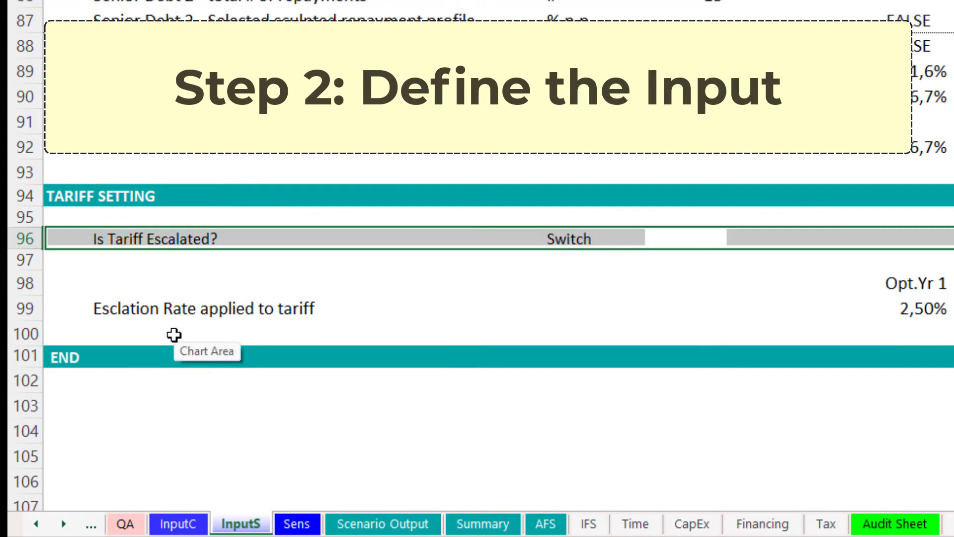
pyautogui.write('True')
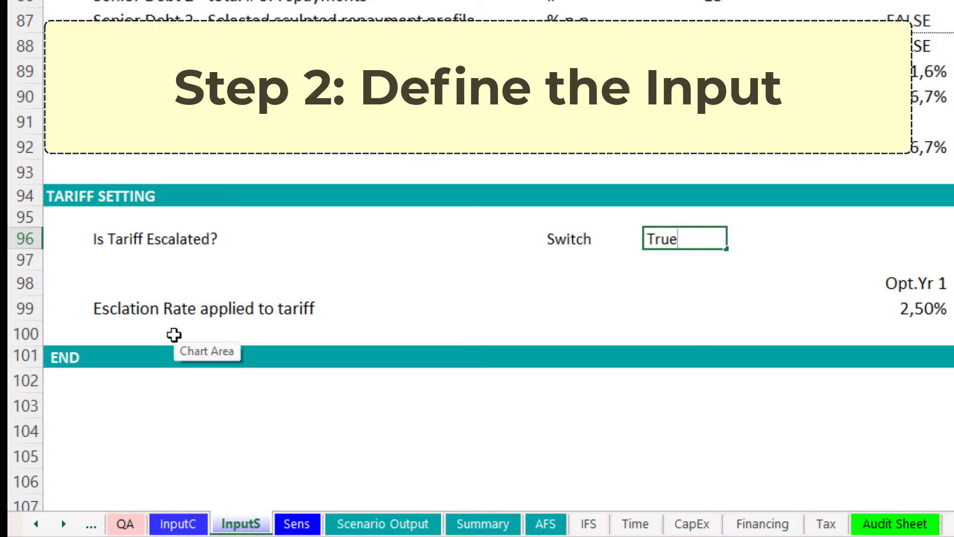
pyautogui.hotkey('ctrl', 'Return')
pyautogui.write('False')
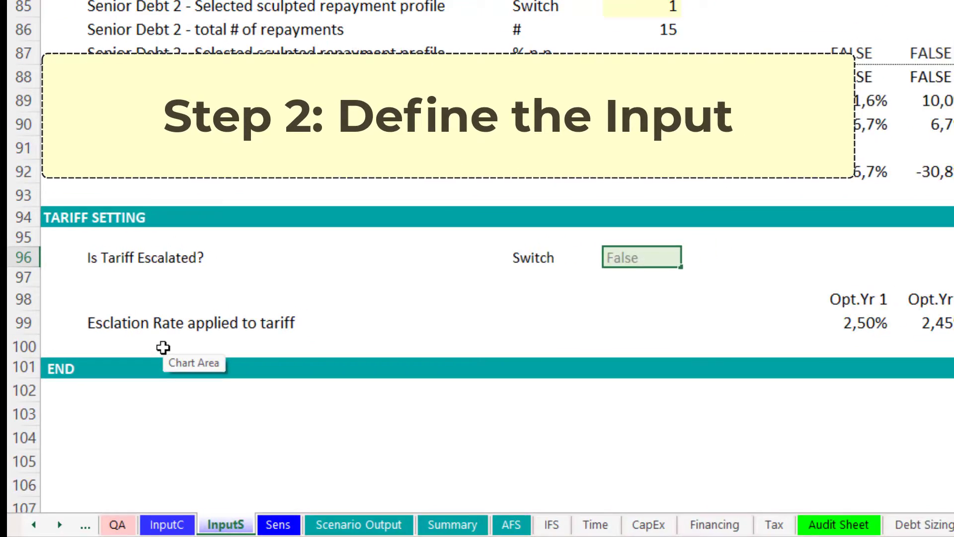
pyautogui.hotkey('ctrl', 'Return')
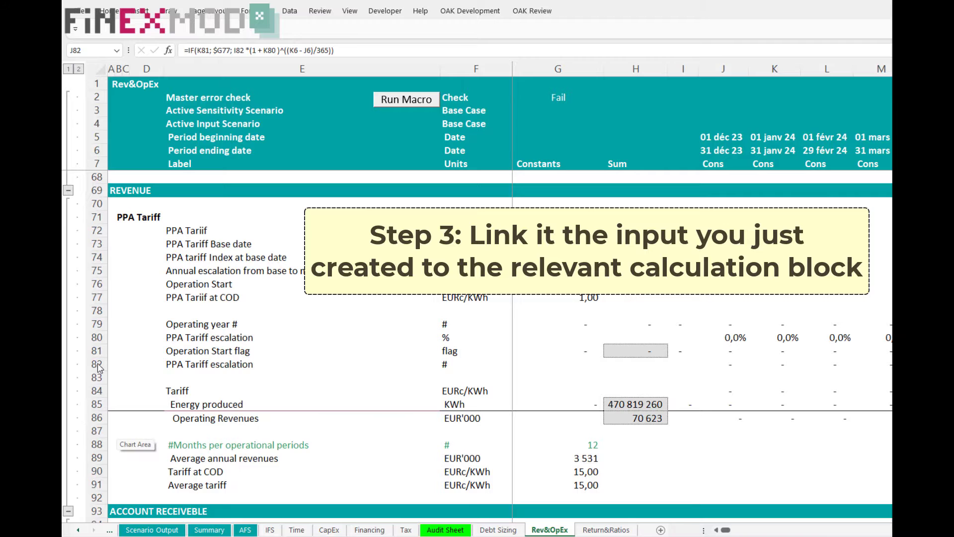
# Insert a new row 82, link E82 to InputS!E96, and fill it across to G82
pyautogui.click(98, 368)
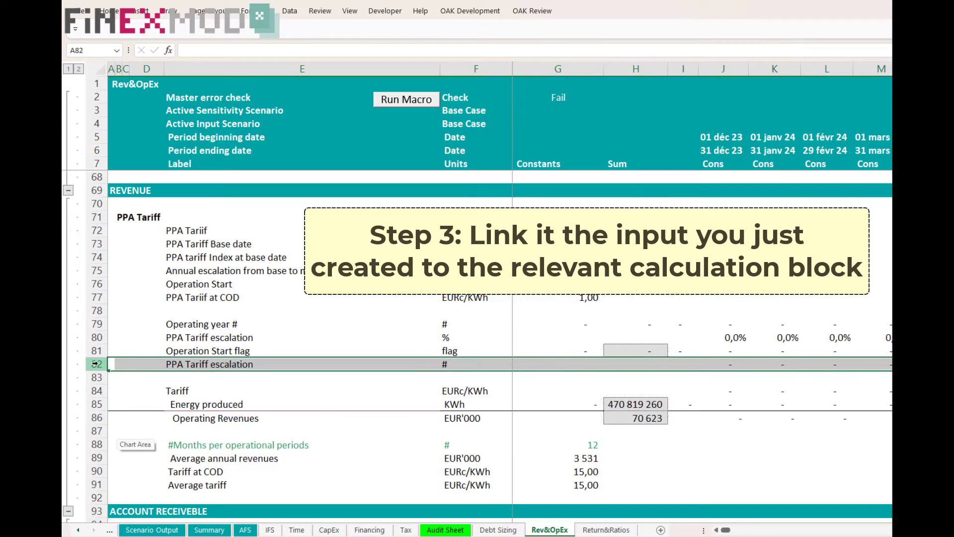
pyautogui.hotkey('ctrl', '+')
pyautogui.click(245, 364)
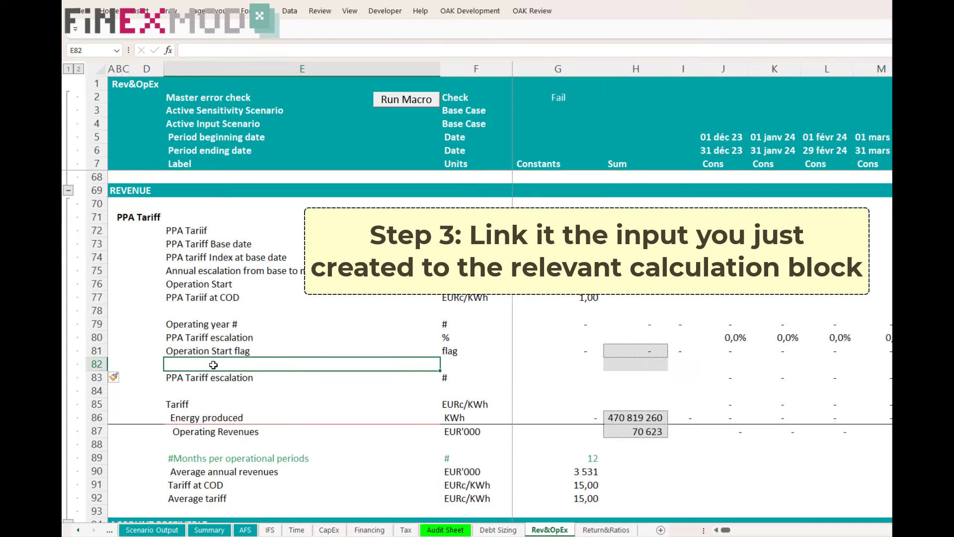
pyautogui.write('=')
pyautogui.click(78, 530)
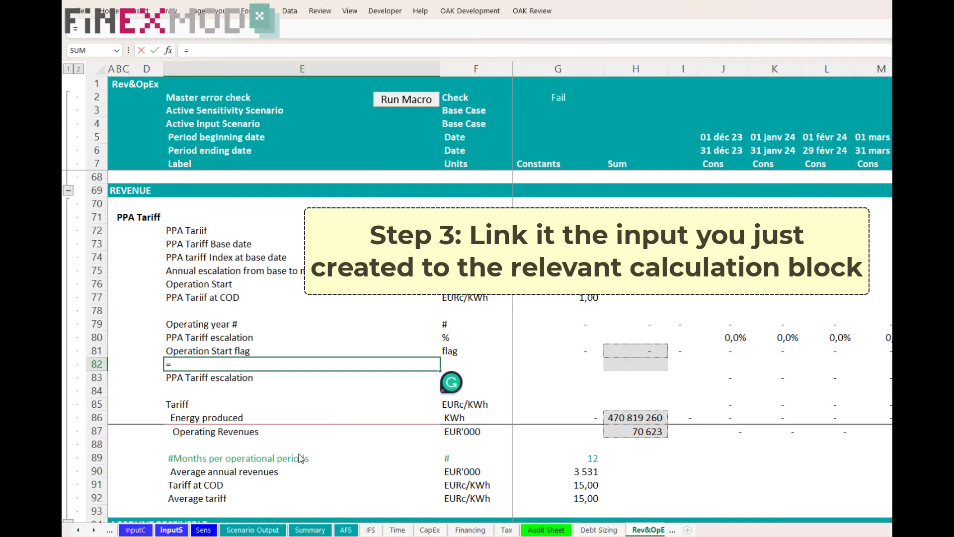
pyautogui.click(171, 530)
pyautogui.click(280, 363)
pyautogui.press('Return')
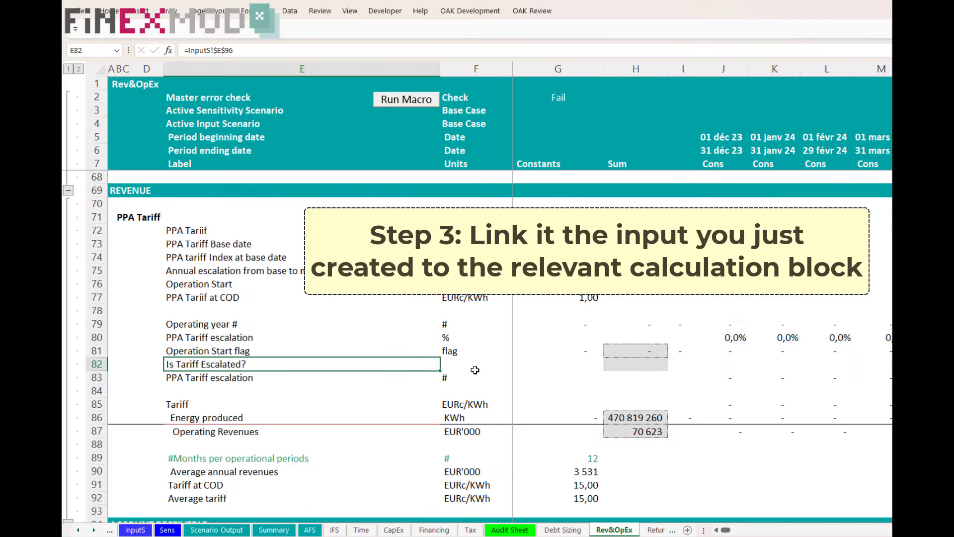
pyautogui.moveTo(440, 371); pyautogui.dragTo(596, 371)
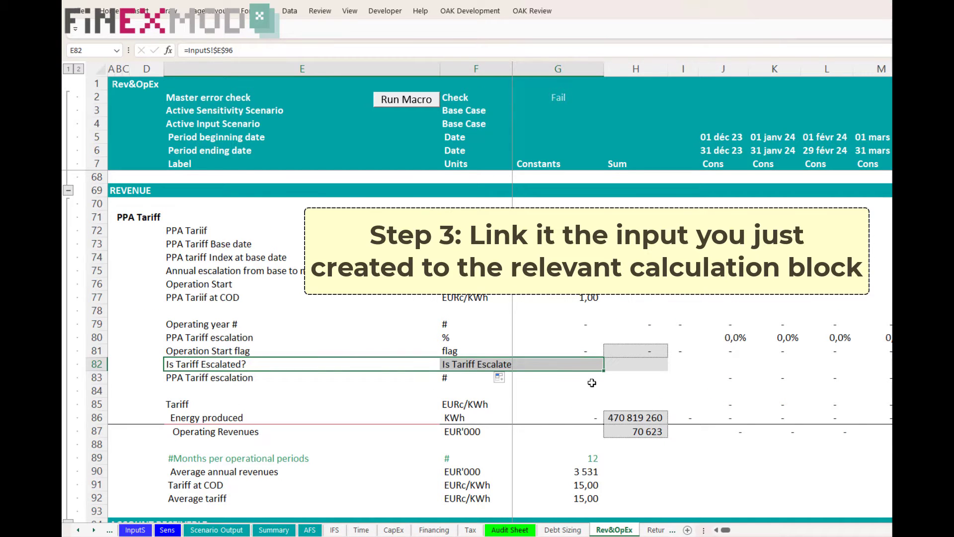
# Make E82's InputS reference relative and refill across so it pulls 'Switch' and FALSE
pyautogui.click(722, 380)
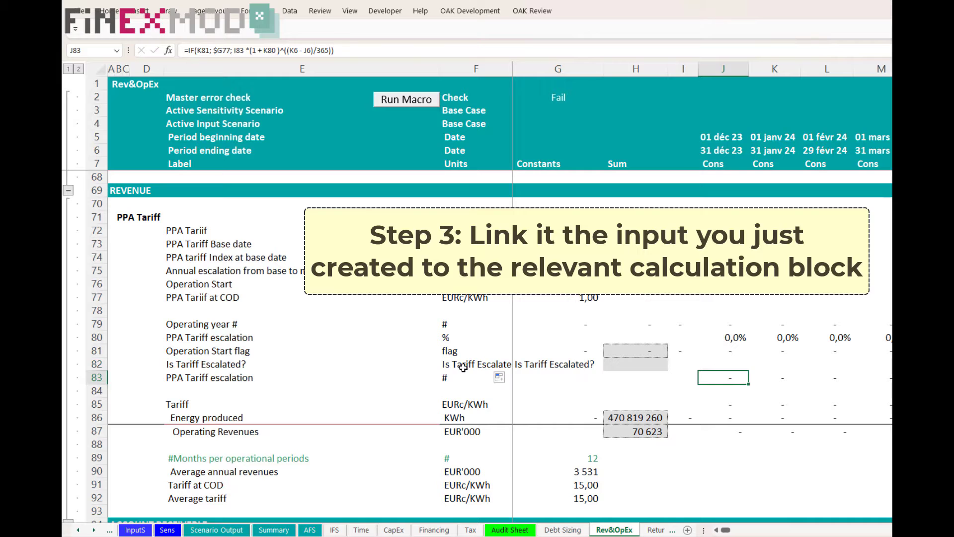
pyautogui.click(312, 365)
pyautogui.click(249, 53)
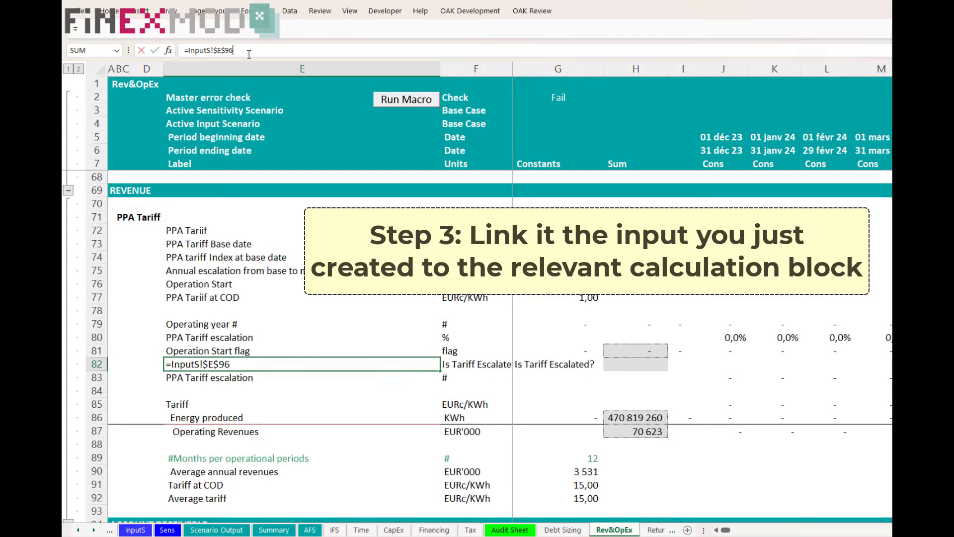
pyautogui.press('F4')
pyautogui.press('F4')
pyautogui.press('F4')
pyautogui.press('Return')
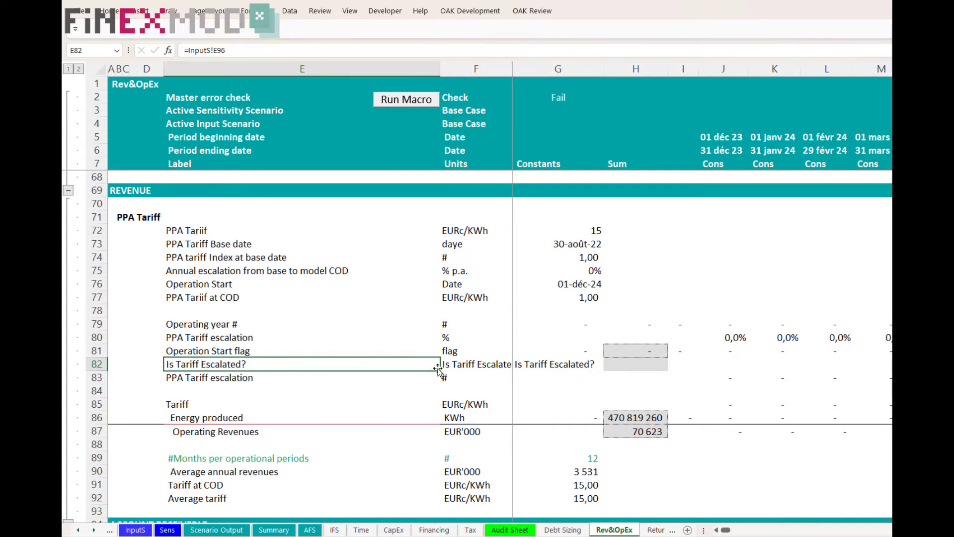
pyautogui.moveTo(461, 371); pyautogui.dragTo(572, 370)
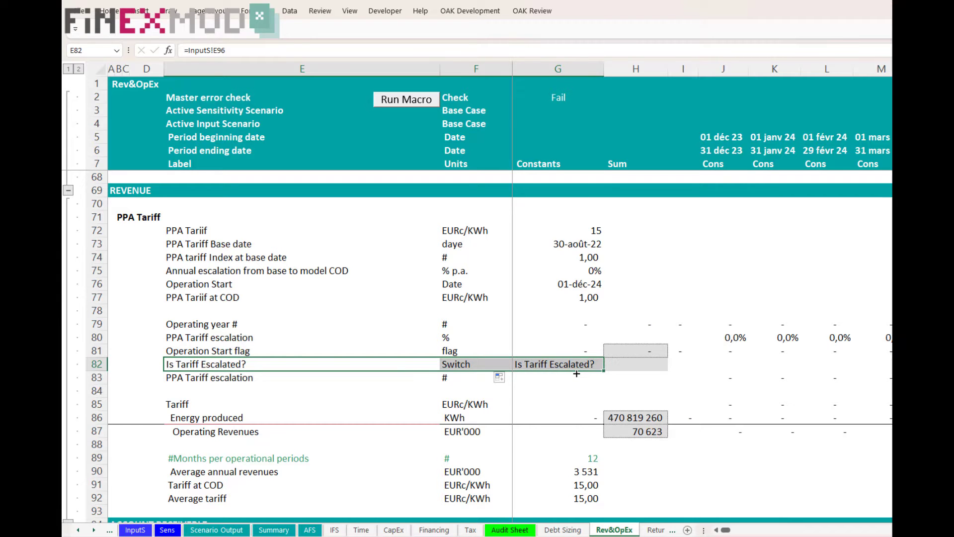
# Make J83's PPA Tariff escalation formula multiply by the $G82 switch
pyautogui.click(707, 372)
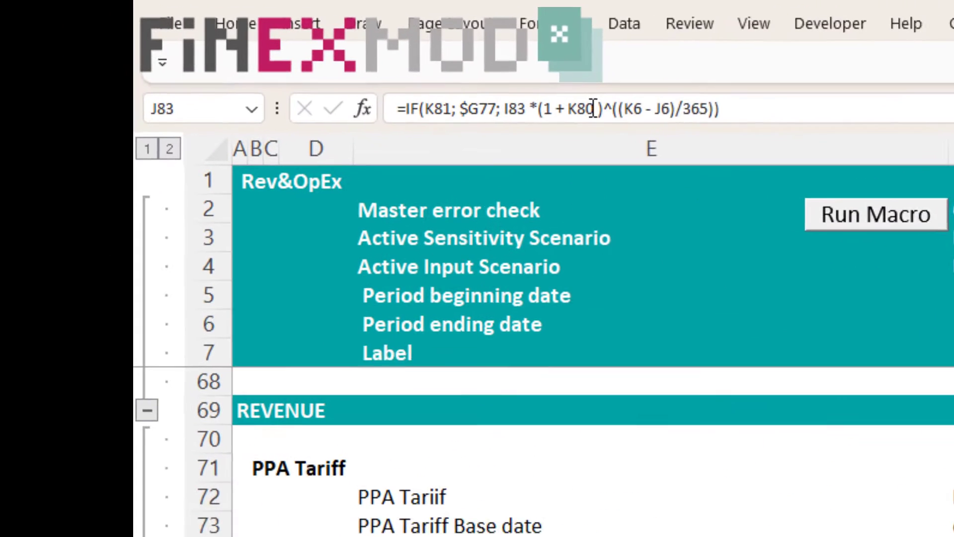
pyautogui.click(274, 50)
pyautogui.write('*')
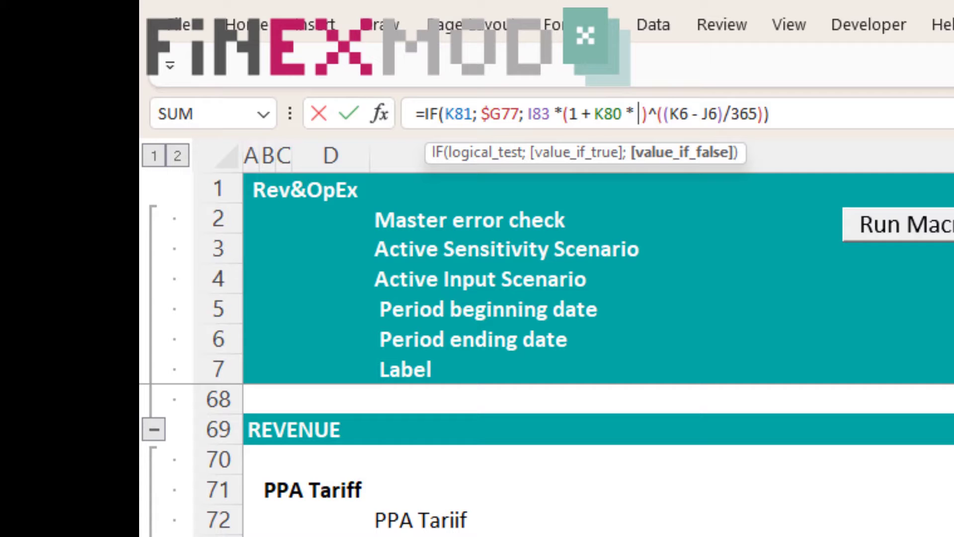
pyautogui.press('Left')
pyautogui.press('Left')
pyautogui.press('Left')
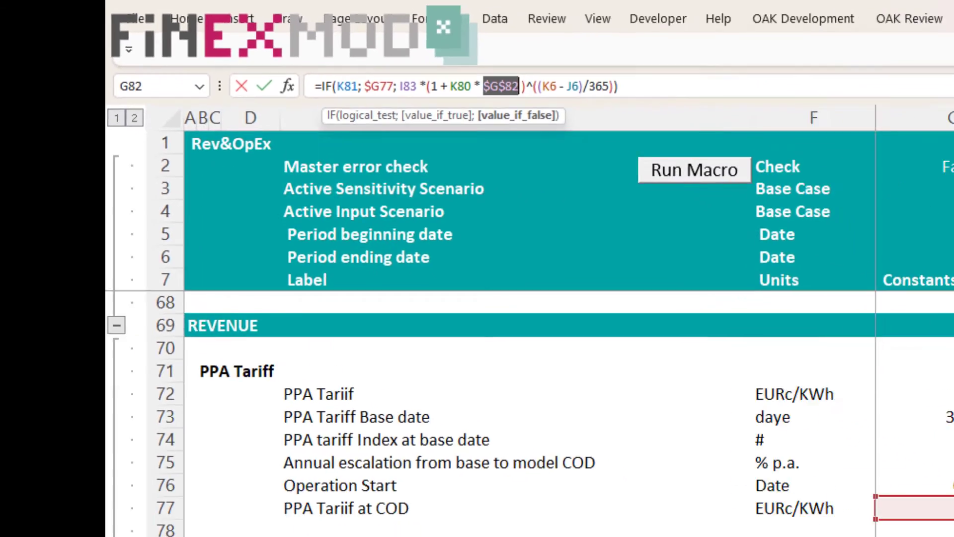
pyautogui.press('F4')
pyautogui.press('F4')
pyautogui.press('F4')
pyautogui.hotkey('ctrl', 'Return')
# Copy the updated J83 formula across the whole row 83 timeline
pyautogui.hotkey('ctrl', 'c')
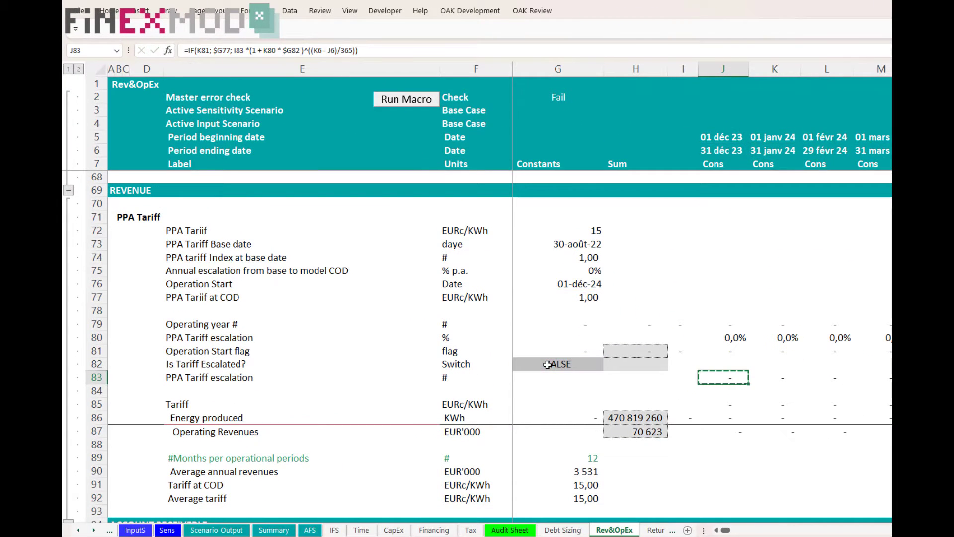
pyautogui.hotkey('ctrl', 'shift', 'Right')
pyautogui.hotkey('ctrl', 'v')
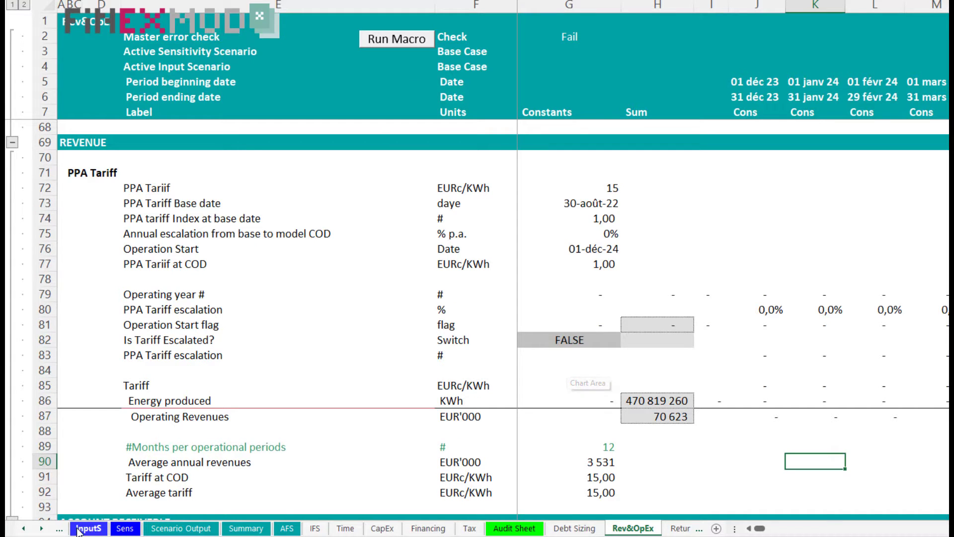
pyautogui.click(88, 529)
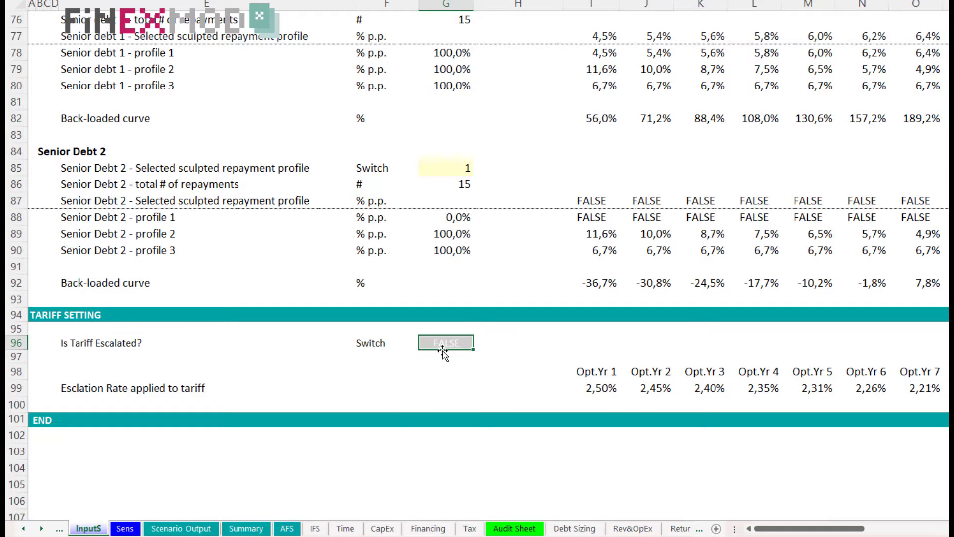
pyautogui.click(246, 528)
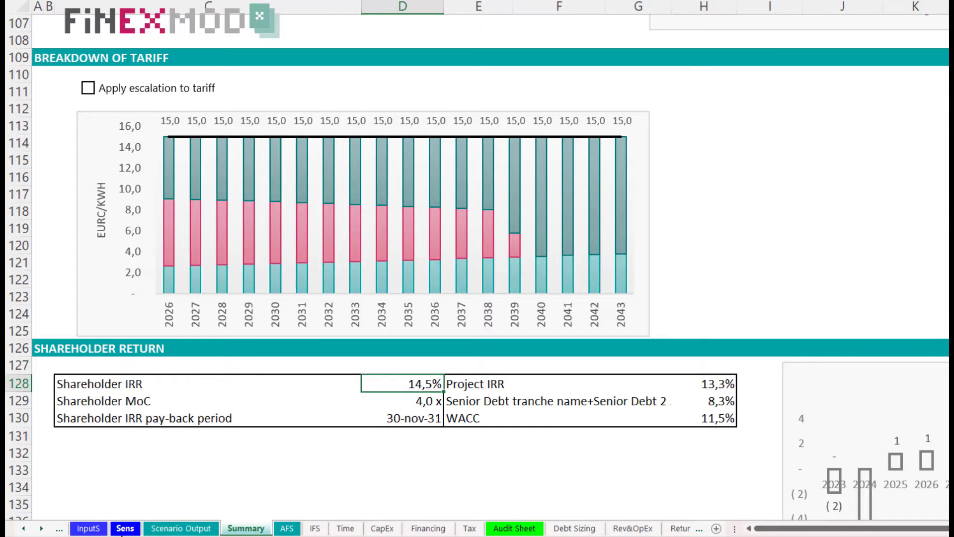
pyautogui.click(88, 528)
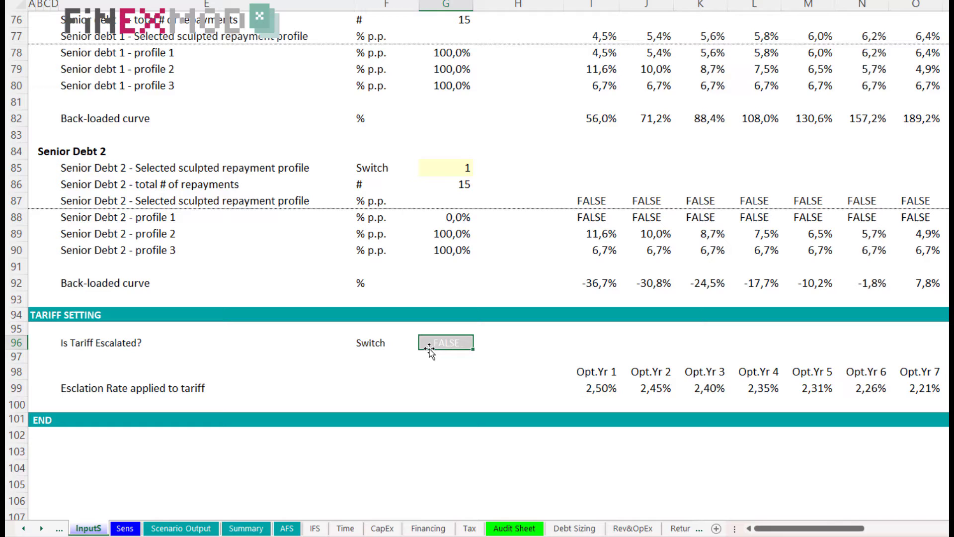
pyautogui.write('True')
pyautogui.press('Return')
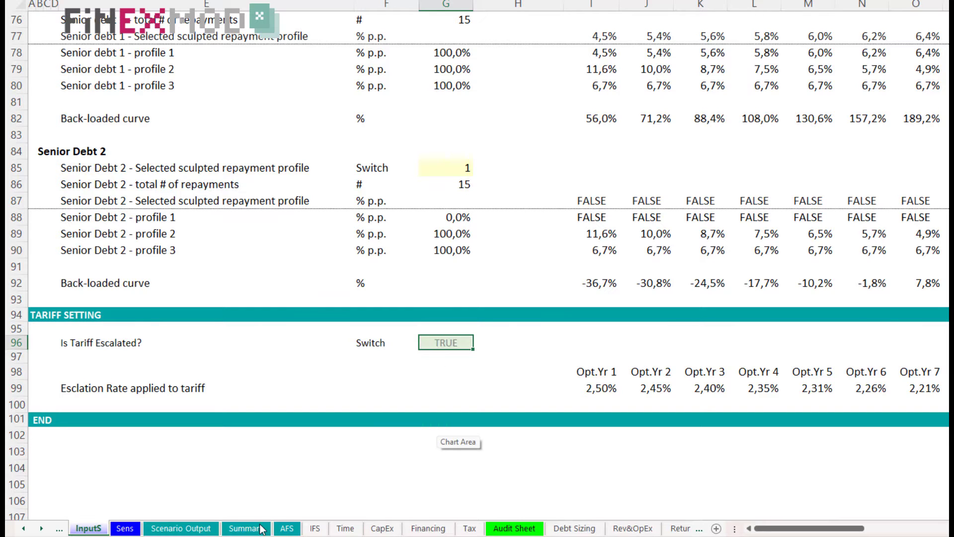
pyautogui.click(246, 529)
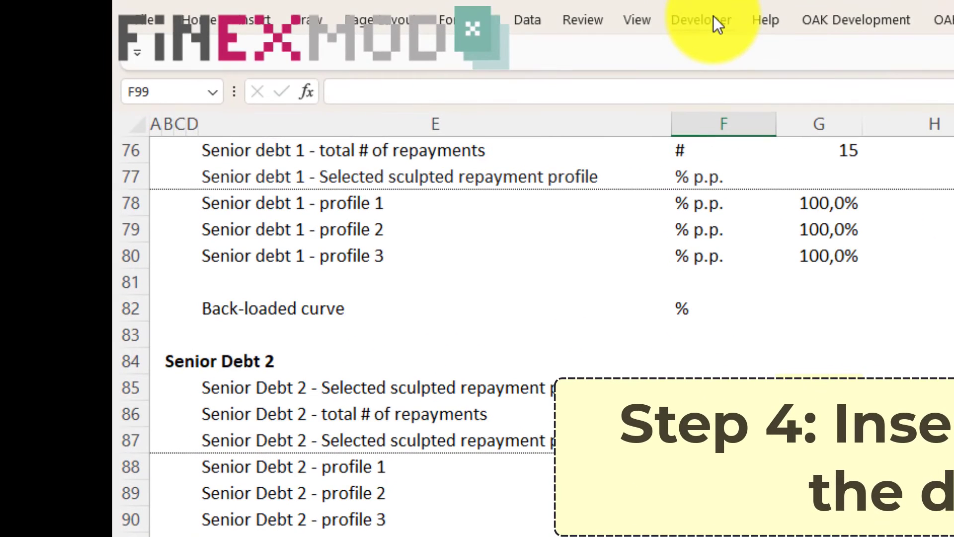
# Draw a Form Control checkbox below the tariff switch cell near row 98
pyautogui.click(714, 16)
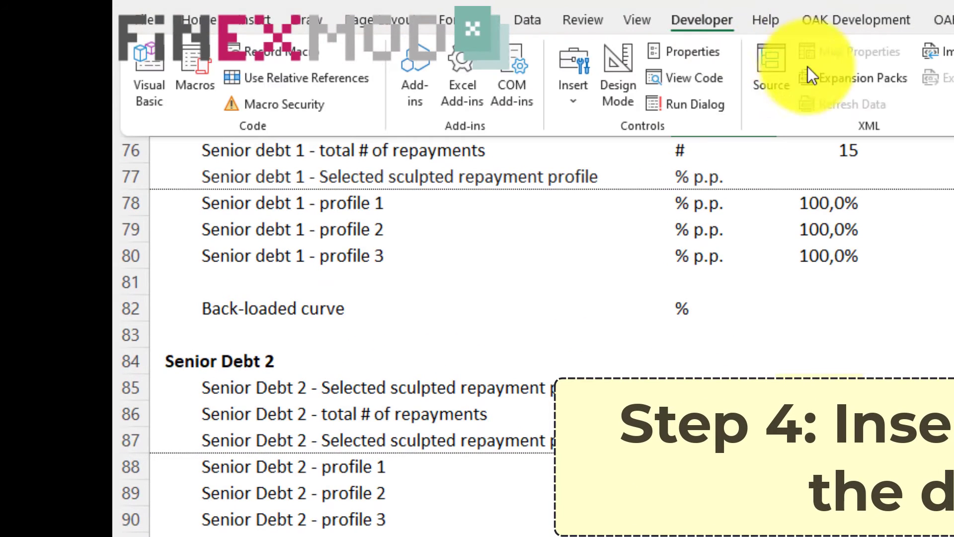
pyautogui.click(577, 97)
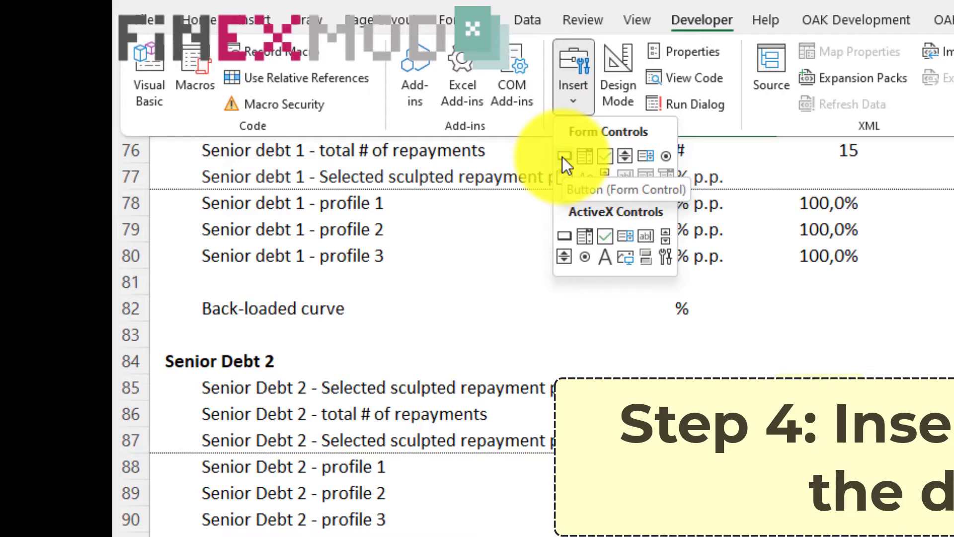
pyautogui.click(605, 157)
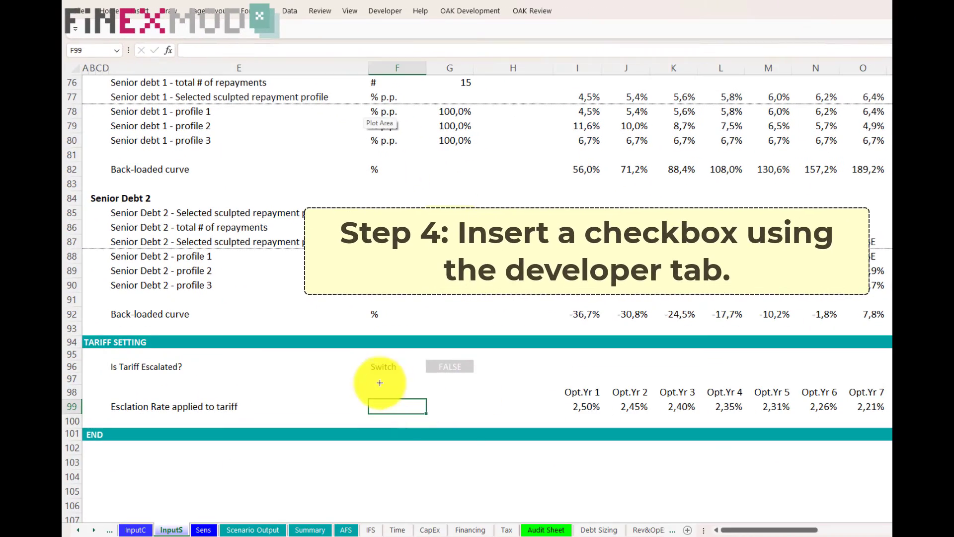
pyautogui.moveTo(424, 429); pyautogui.dragTo(580, 453)
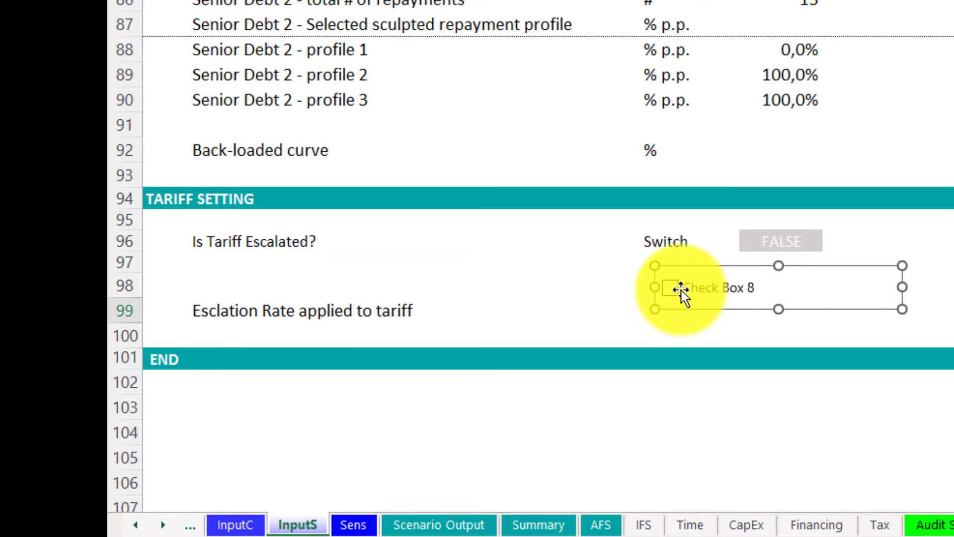
# Change the checkbox caption to 'Tariff Escalation Switch'
pyautogui.moveTo(681, 290); pyautogui.dragTo(796, 295)
pyautogui.write('C')
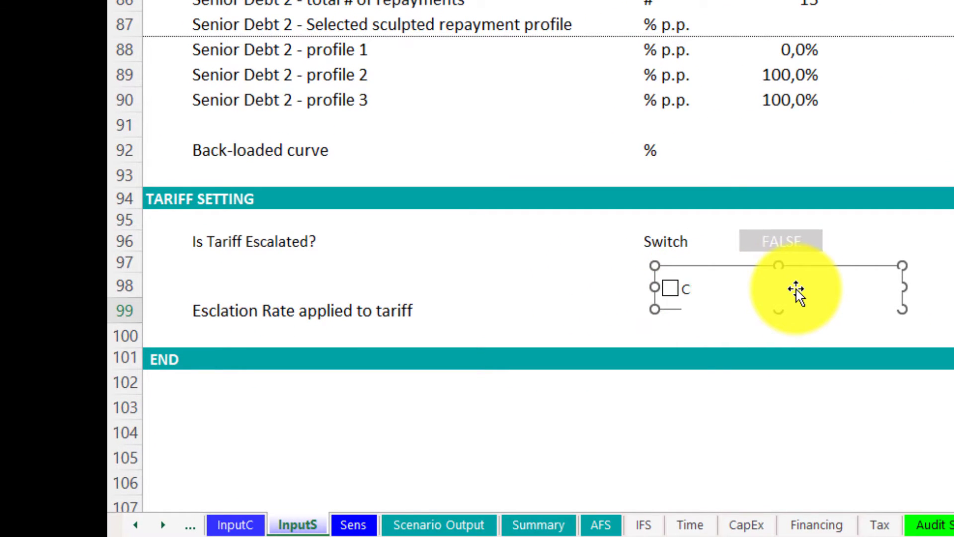
pyautogui.press('BackSpace')
pyautogui.write('Tariff Esc')
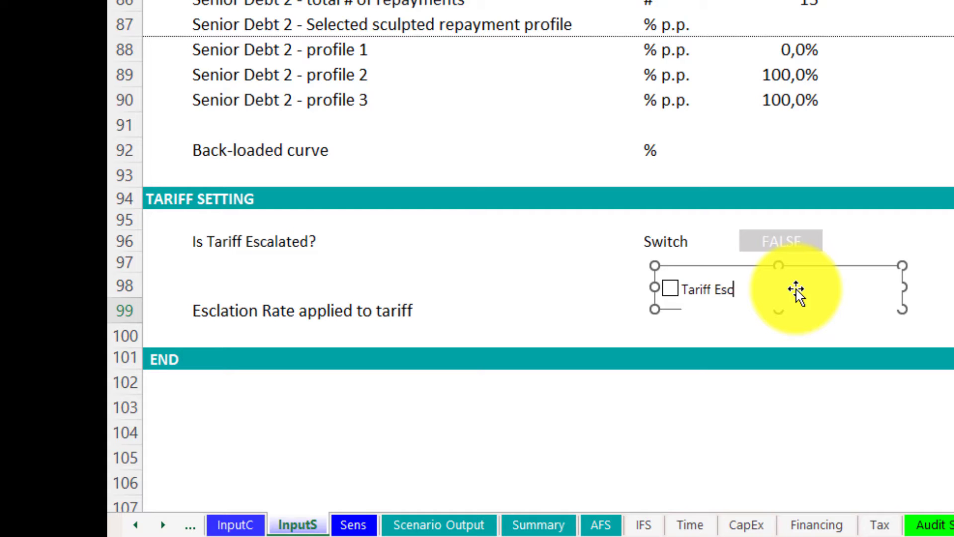
pyautogui.write('alation Switch')
# Set the Tariff Escalation Switch checkbox's cell link to InputS!$G$96 in Format Control
pyautogui.click(837, 337)
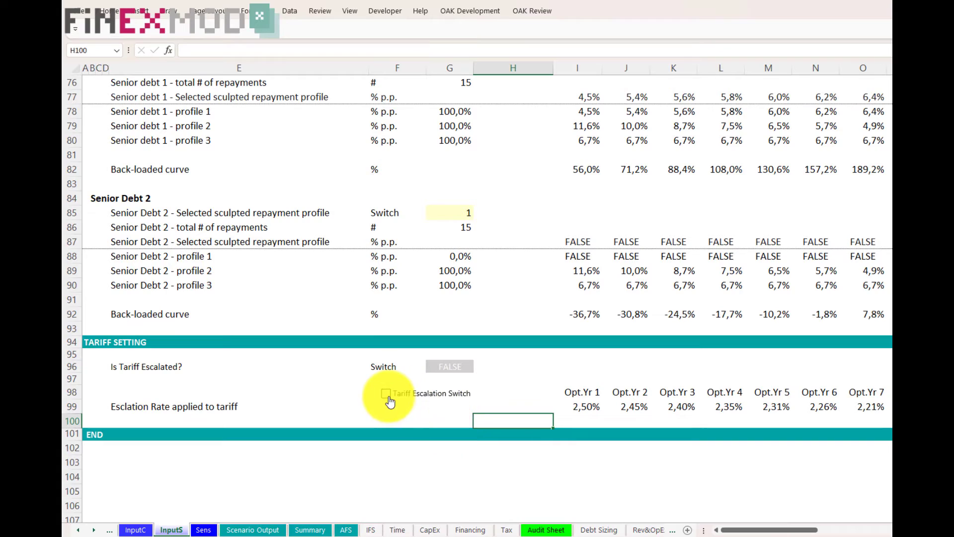
pyautogui.rightClick(404, 394)
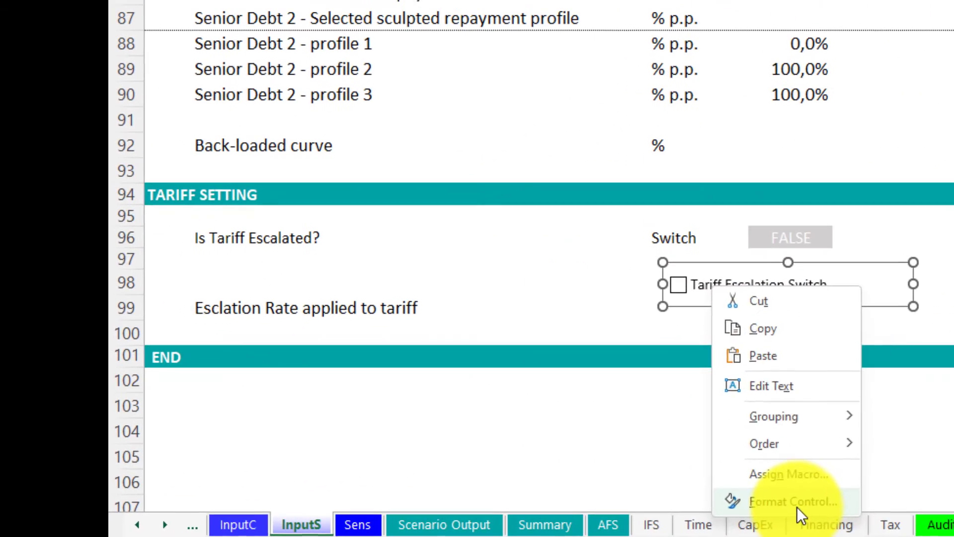
pyautogui.click(582, 512)
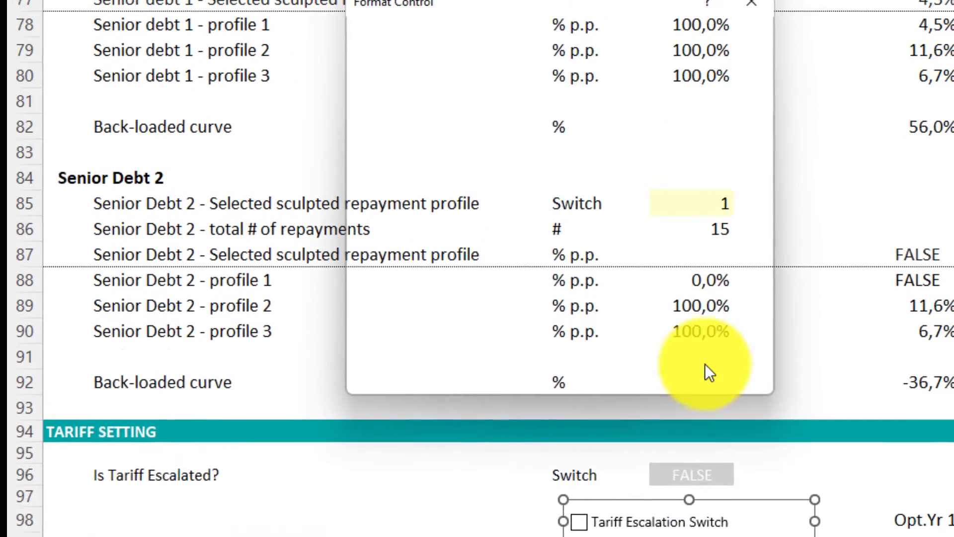
pyautogui.click(475, 145)
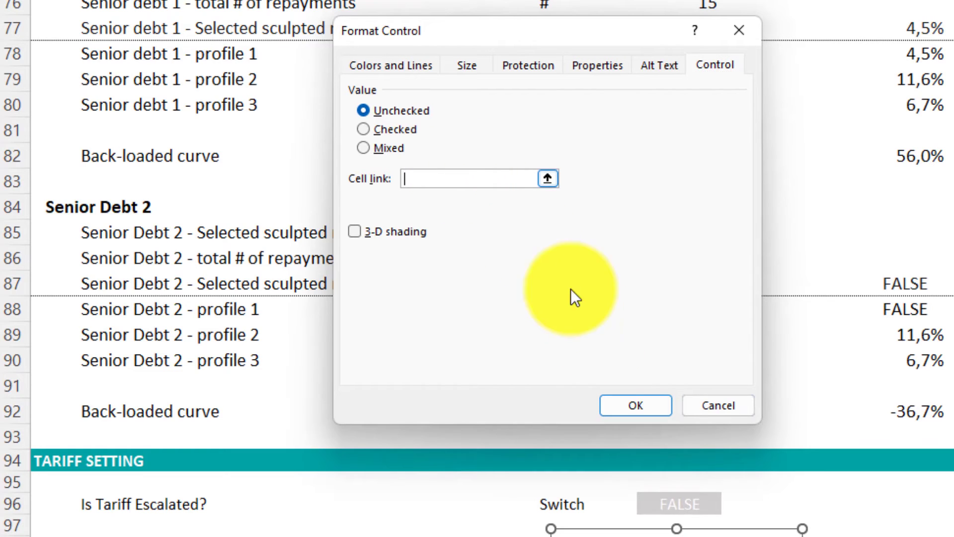
pyautogui.click(678, 507)
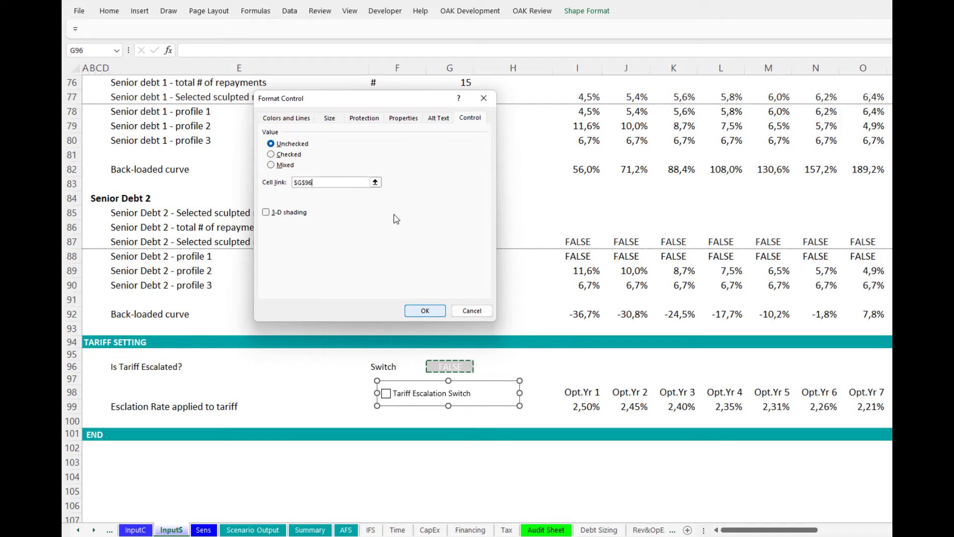
pyautogui.click(376, 183)
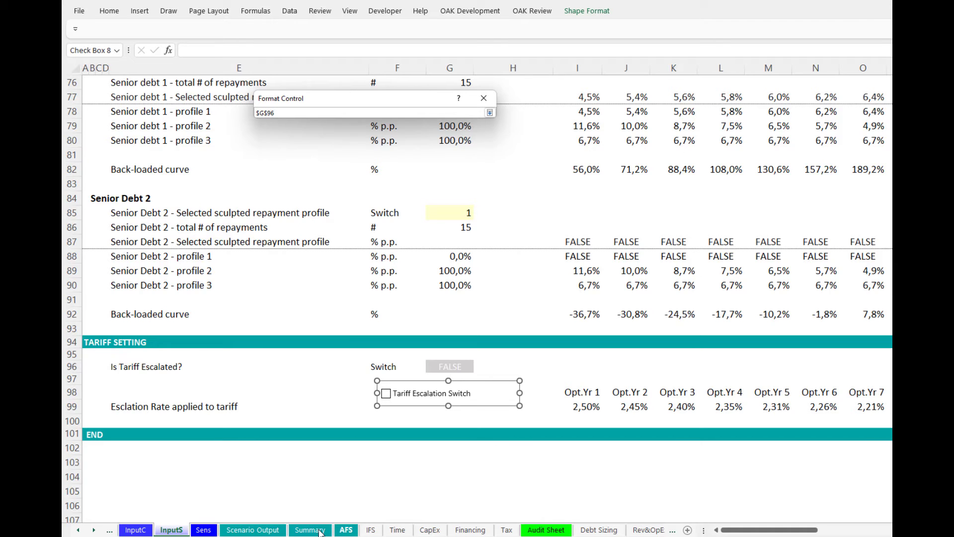
pyautogui.click(251, 531)
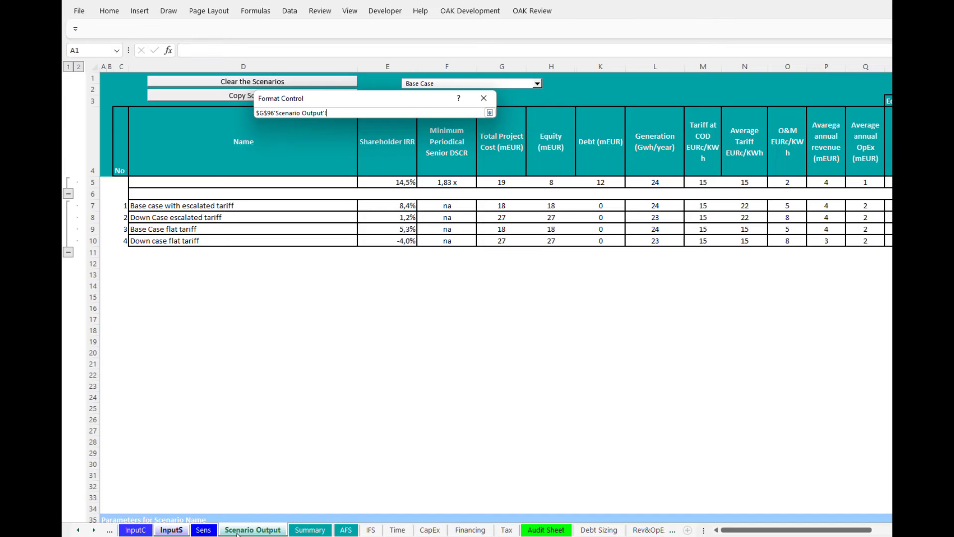
pyautogui.click(171, 530)
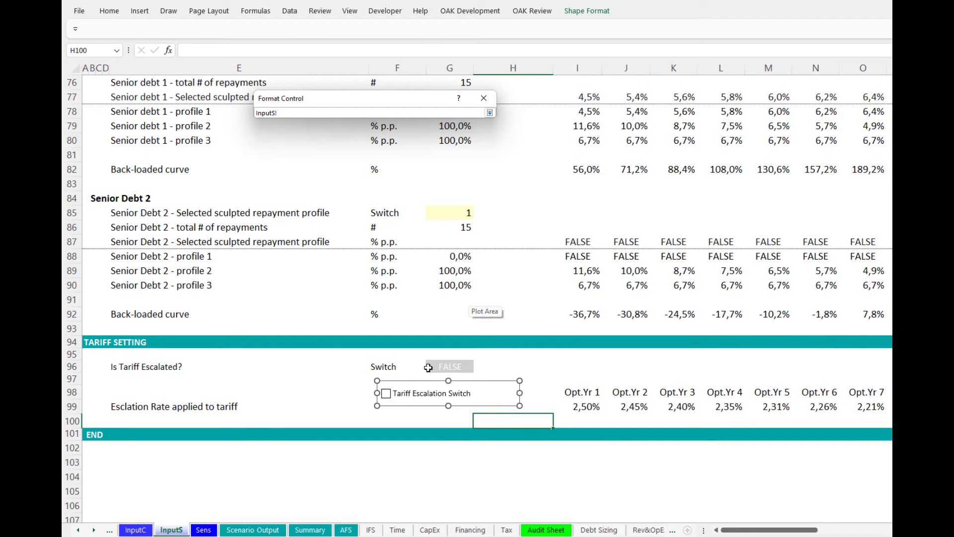
pyautogui.click(444, 366)
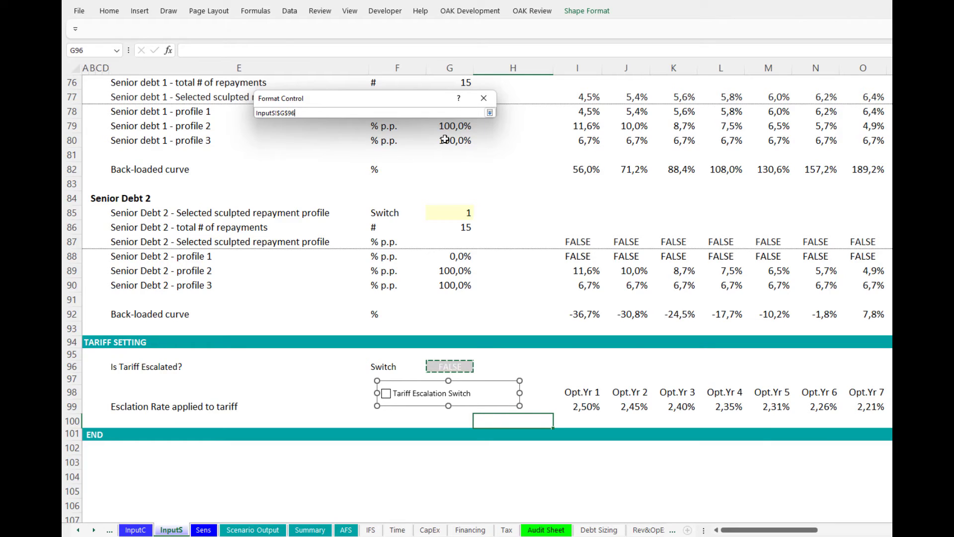
pyautogui.click(489, 113)
pyautogui.click(421, 305)
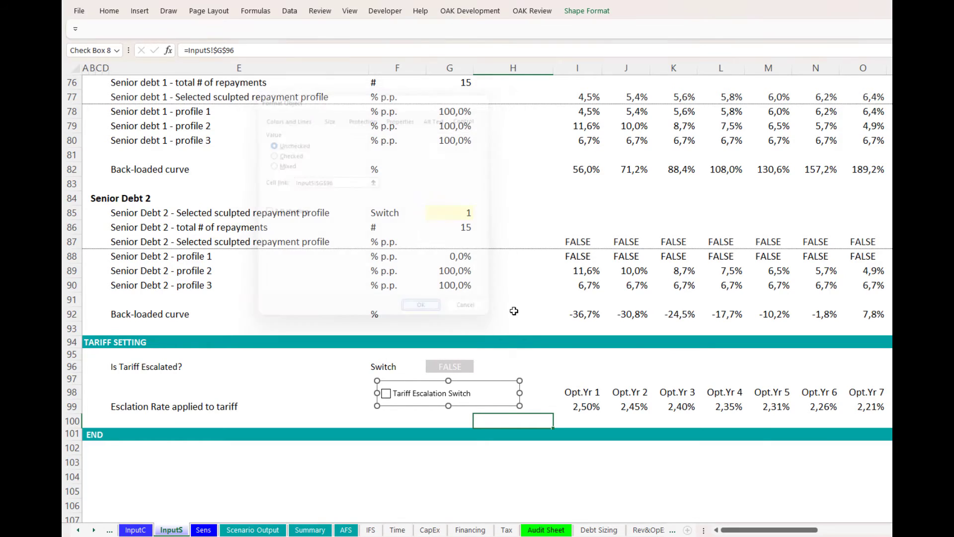
pyautogui.click(514, 302)
# Tick and untick the checkbox to test G96, then cut it from InputS
pyautogui.click(386, 393)
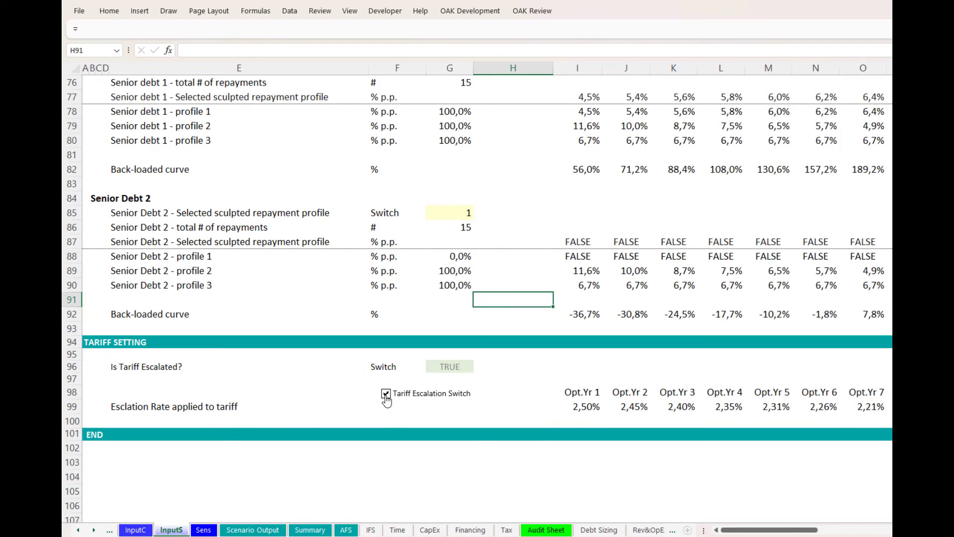
pyautogui.click(386, 396)
pyautogui.keyDown('ctrl'); pyautogui.click(425, 399); pyautogui.keyUp('ctrl')
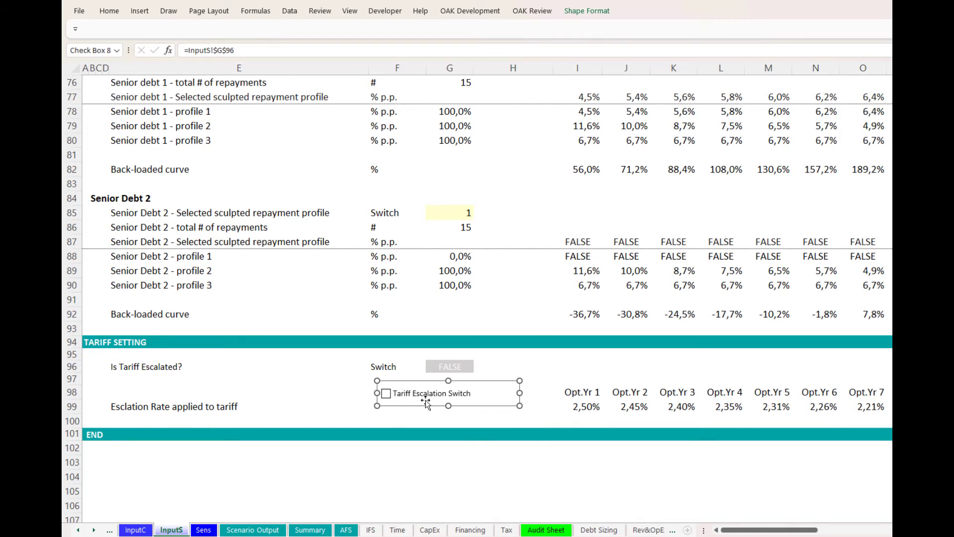
pyautogui.rightClick(423, 407)
pyautogui.click(447, 416)
# Paste the checkbox at C110 on Summary above the tariff chart and toggle escalation on and off
pyautogui.click(312, 528)
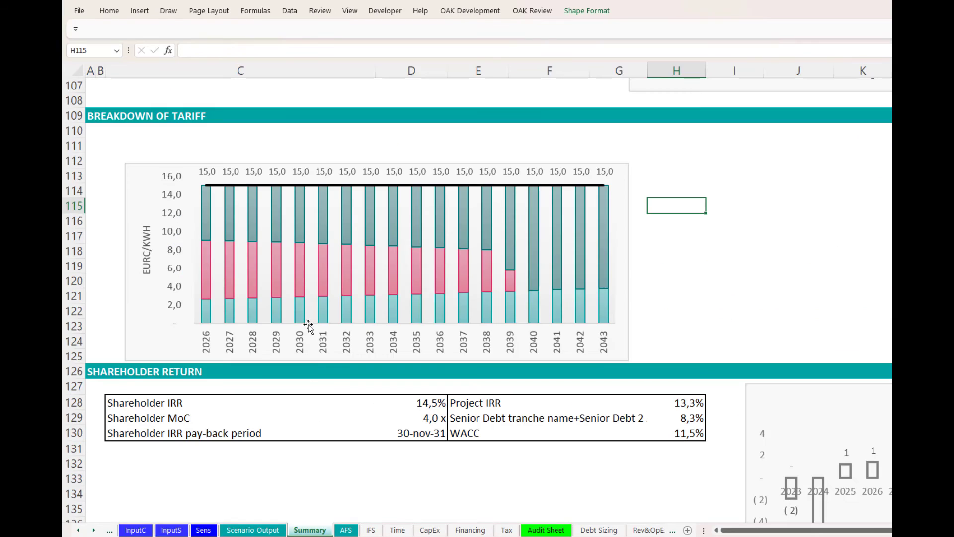
pyautogui.click(153, 130)
pyautogui.hotkey('ctrl', 'v')
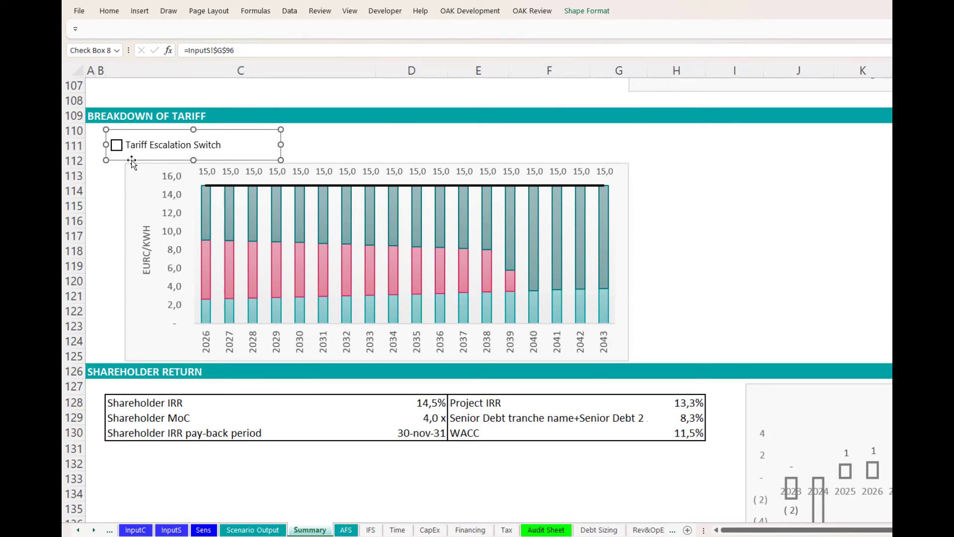
pyautogui.moveTo(259, 130); pyautogui.dragTo(275, 130)
pyautogui.click(405, 132)
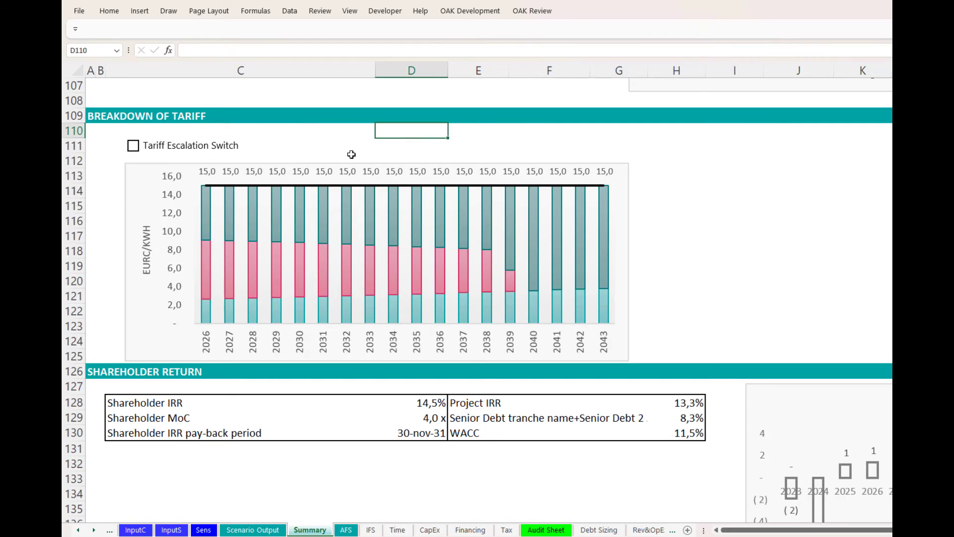
pyautogui.click(134, 151)
pyautogui.click(134, 151)
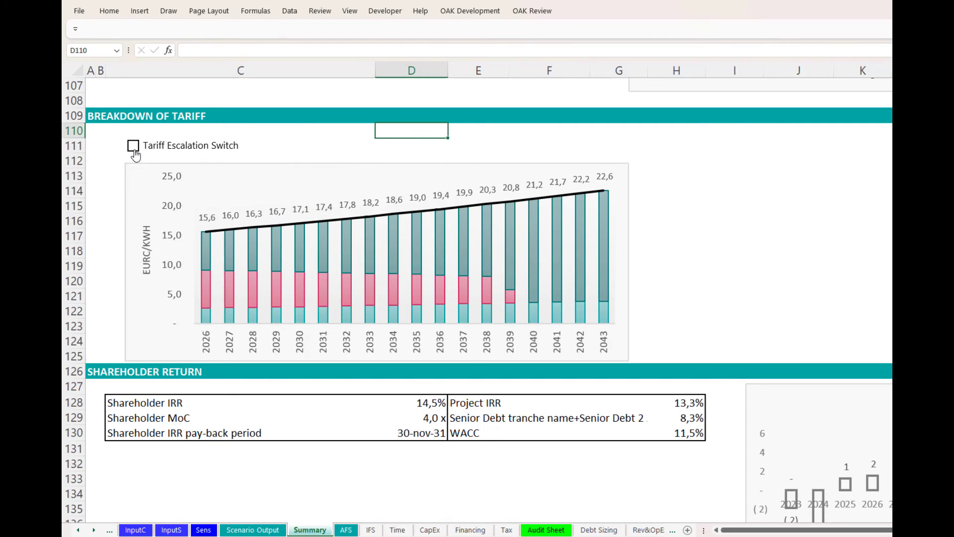
# Open Assign Macro for the Summary checkbox and scroll through the macro list
pyautogui.rightClick(184, 141)
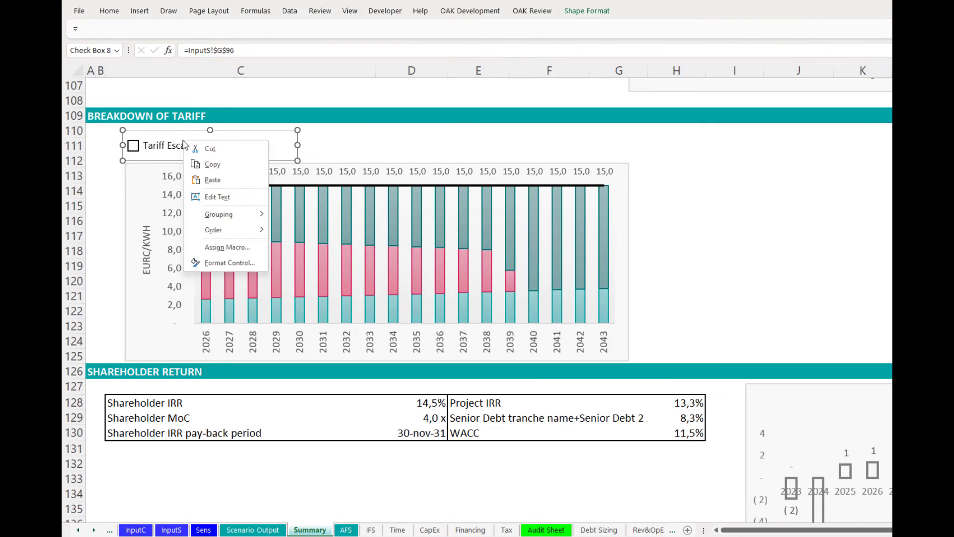
pyautogui.click(236, 252)
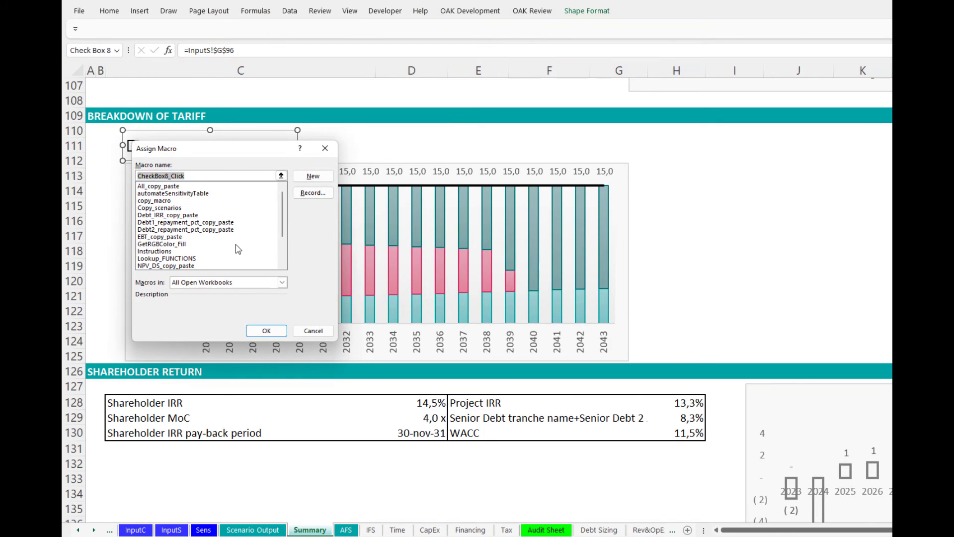
pyautogui.moveTo(285, 209); pyautogui.dragTo(288, 241)
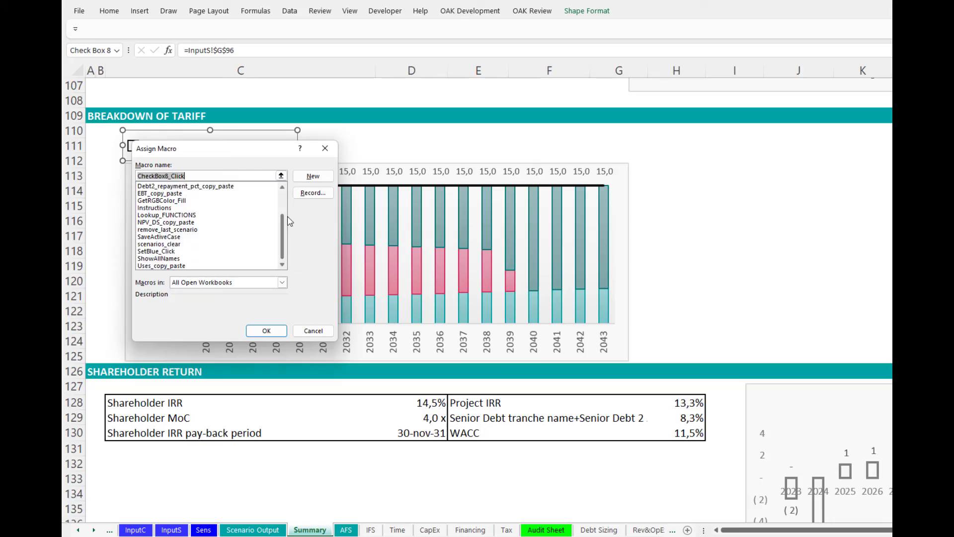